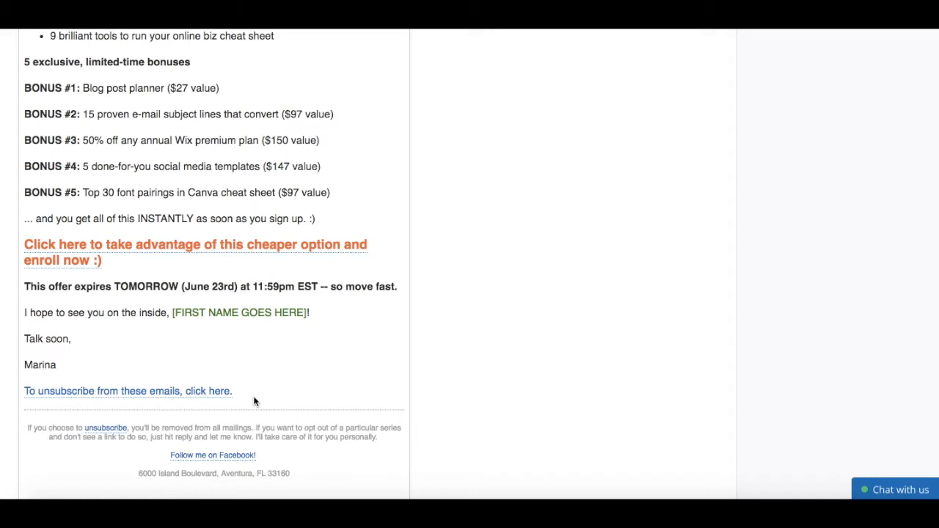
- Review the sales email's cheat sheet list, bonuses, enrollment link and closing unsubscribe line
scroll(254, 401, "up", 3)
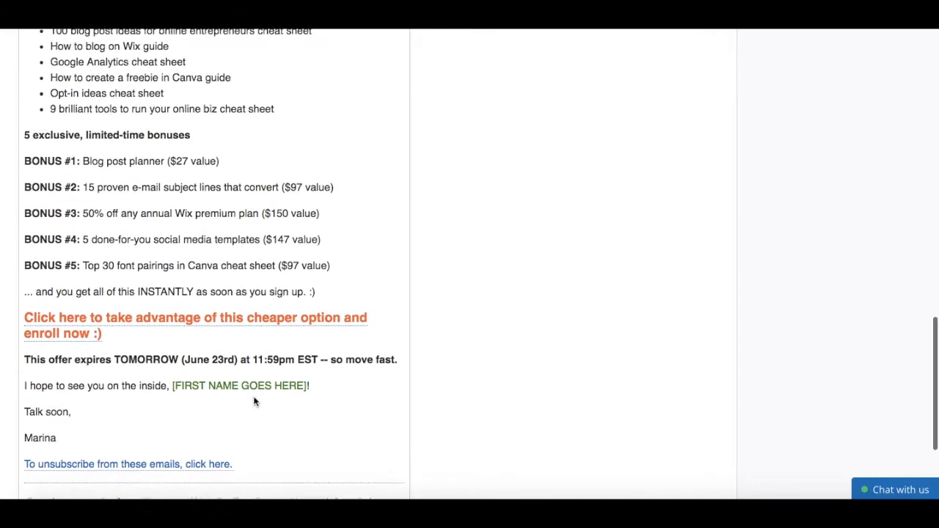
scroll(254, 401, "up", 5)
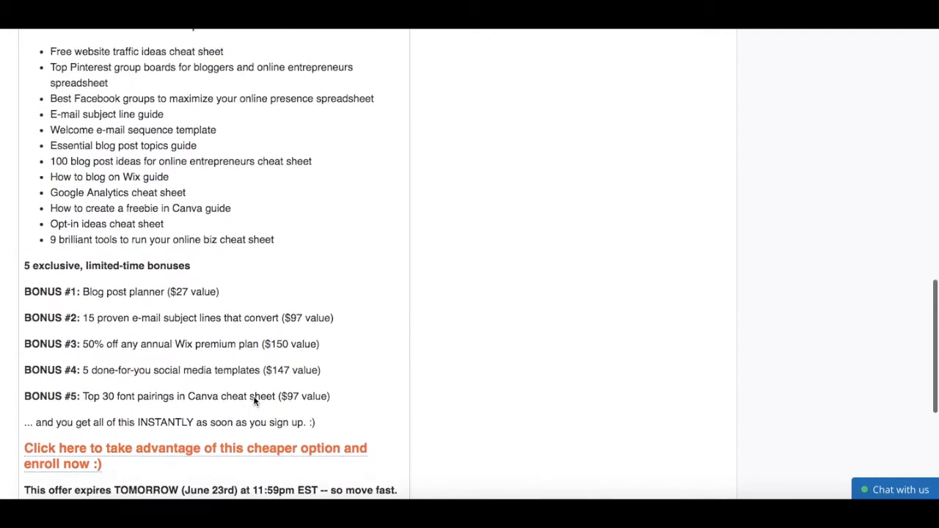
scroll(254, 401, "up", 4)
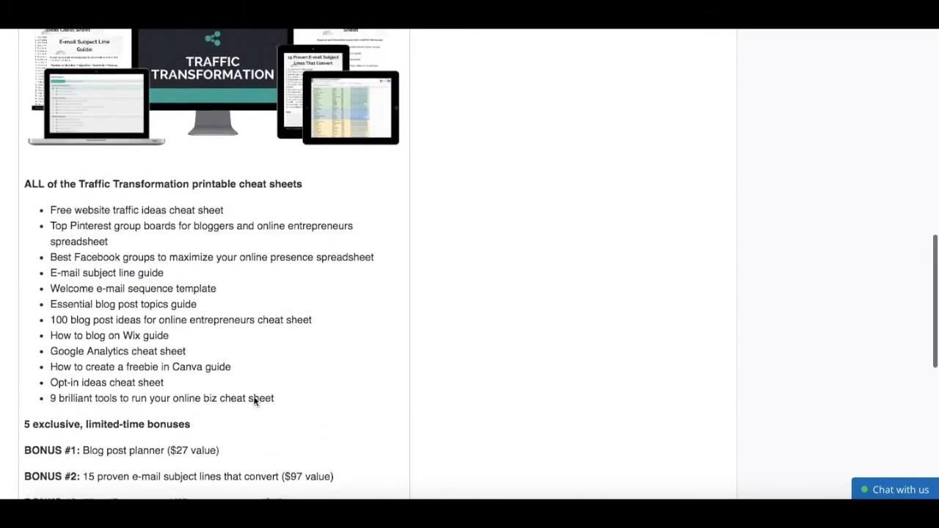
scroll(254, 401, "up", 1)
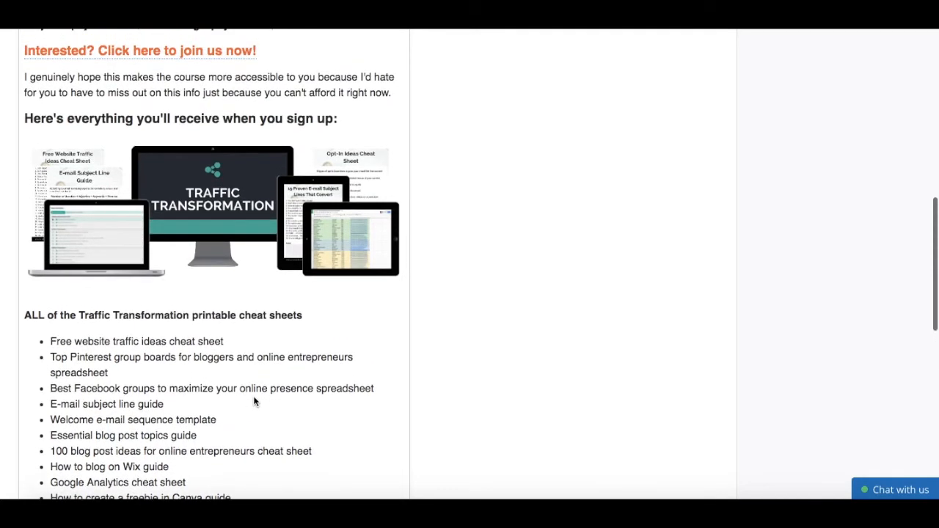
scroll(254, 401, "down", 3)
scroll(254, 401, "down", 7)
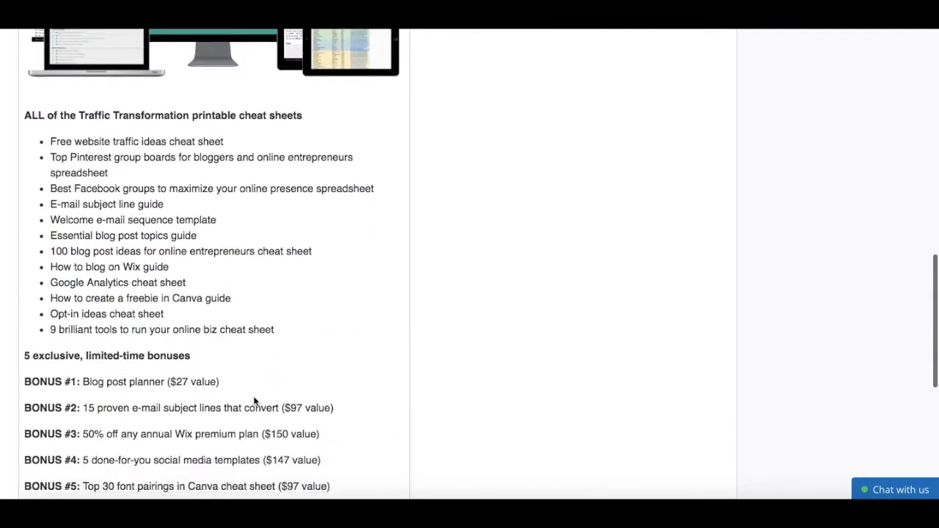
scroll(254, 401, "down", 6)
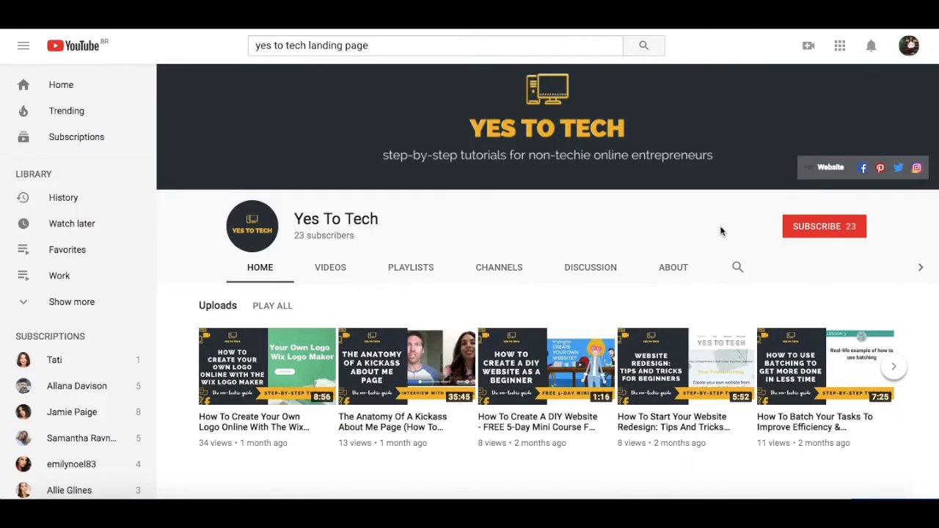
- Subscribe to the Yes To Tech YouTube channel and turn on its notifications
left_click(798, 226)
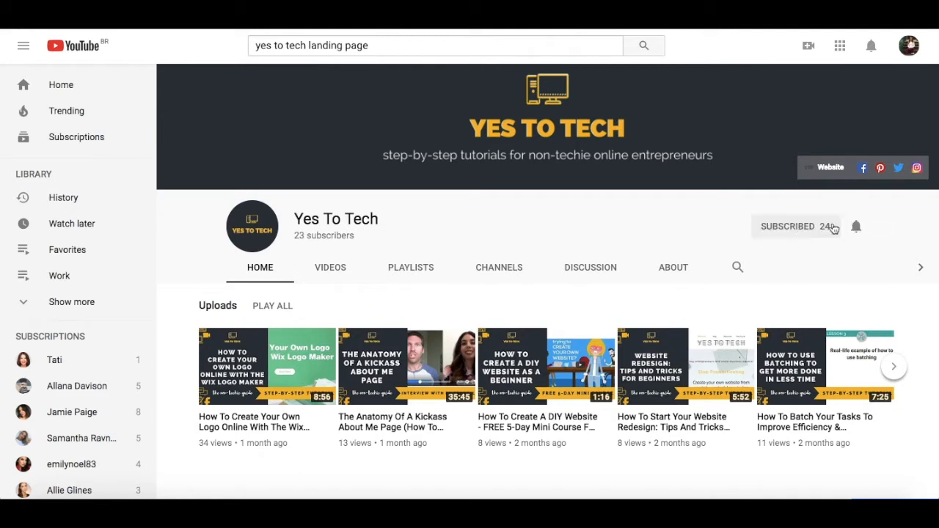
left_click(856, 229)
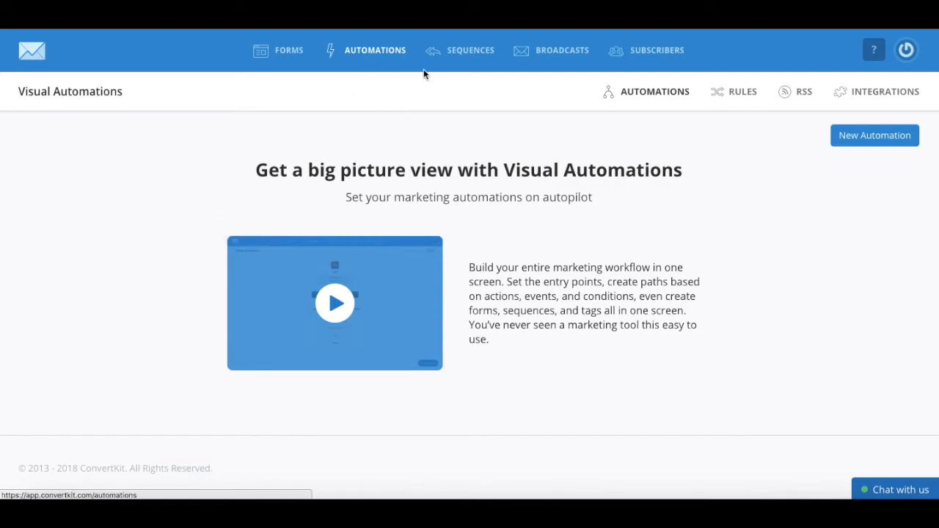
- Start a new automation rule in ConvertKit and look over its available triggers and actions
left_click(744, 97)
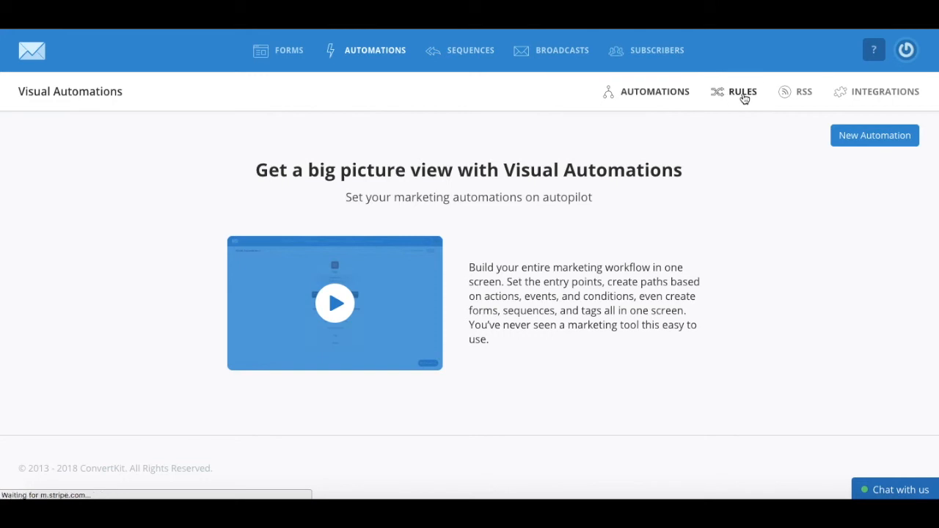
left_click(735, 99)
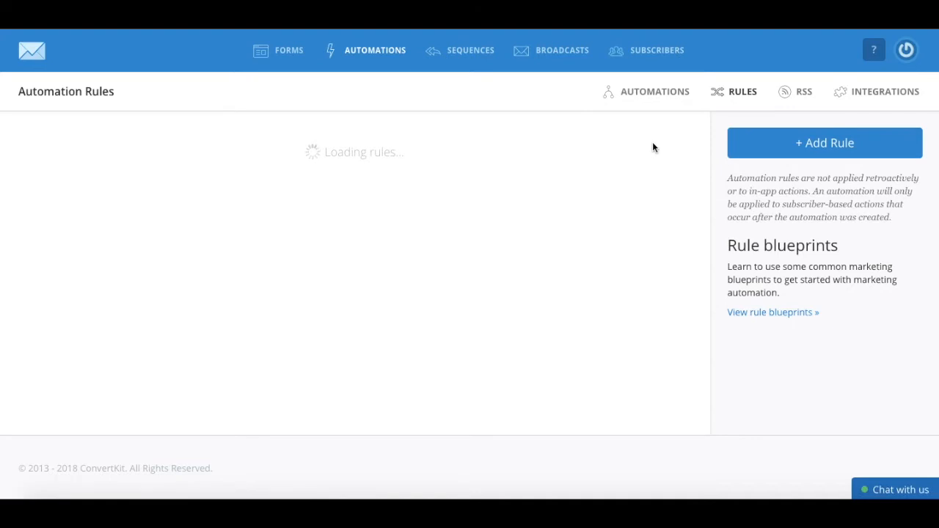
left_click(742, 148)
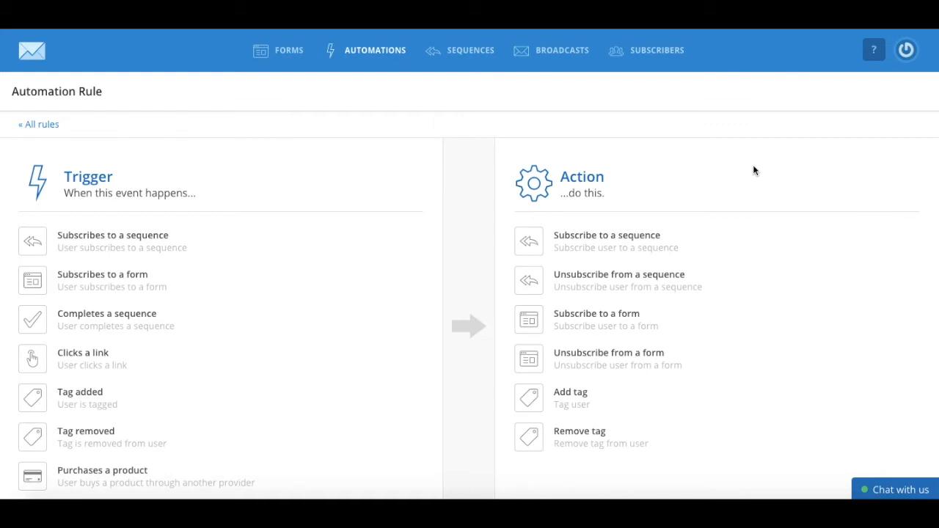
scroll(753, 170, "down", 4)
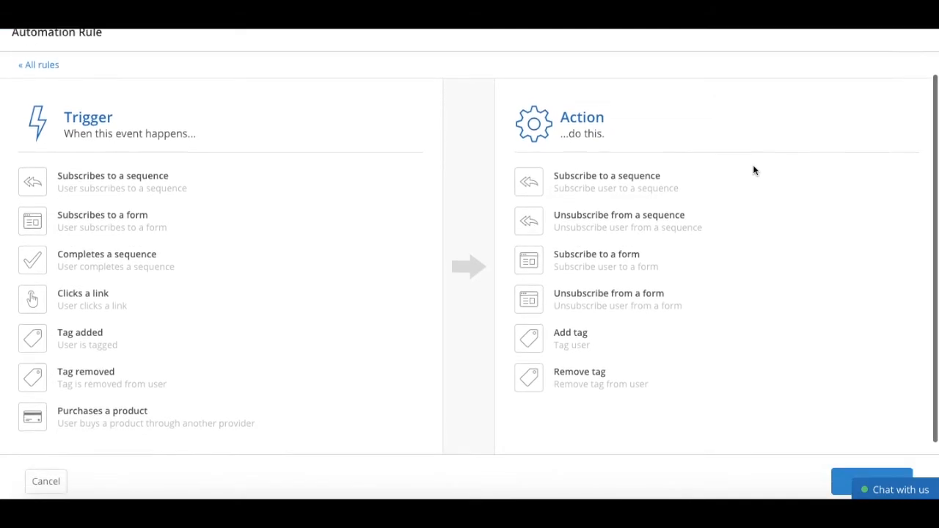
scroll(755, 171, "up", 4)
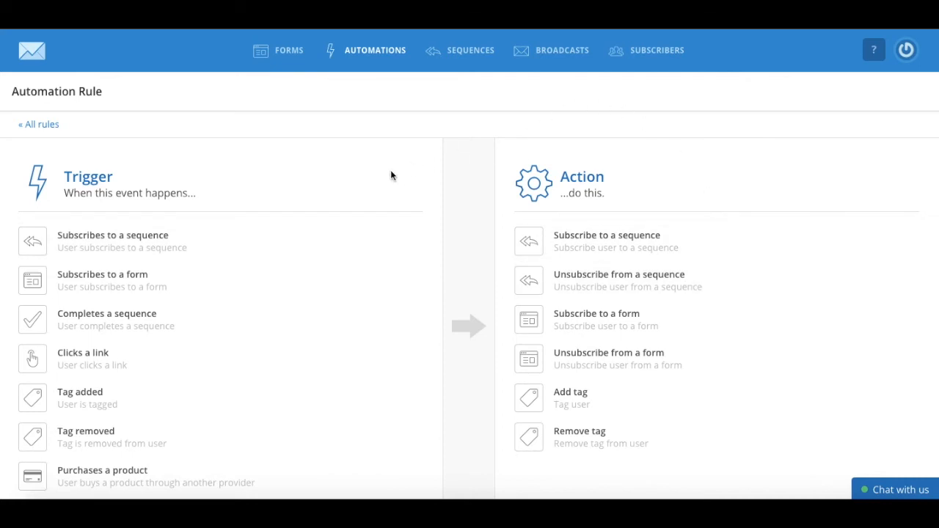
scroll(390, 176, "down", 2)
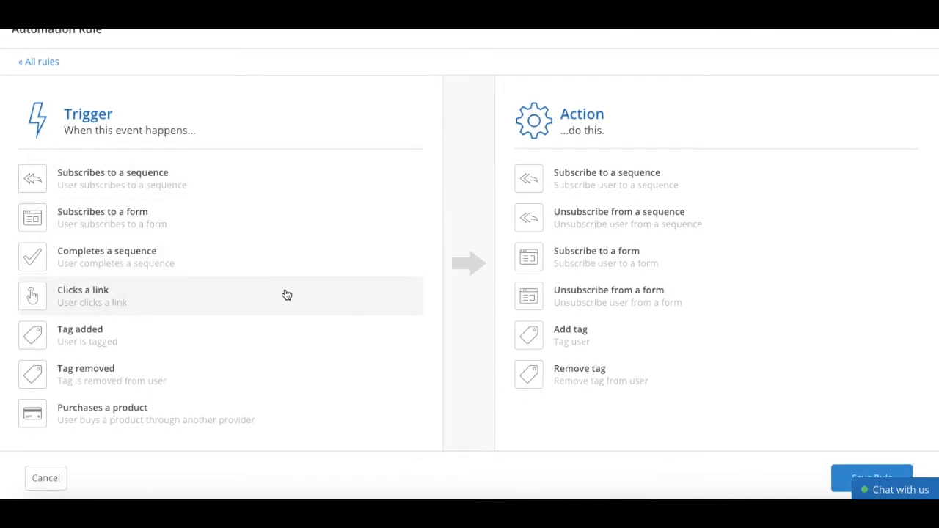
left_click(286, 294)
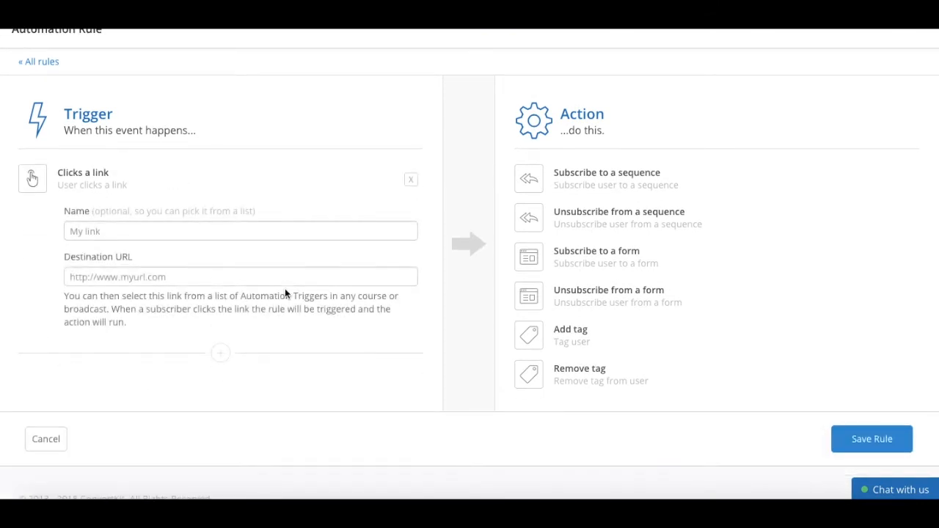
left_click(211, 231)
type("Unsubscribe from webinar sales sequence")
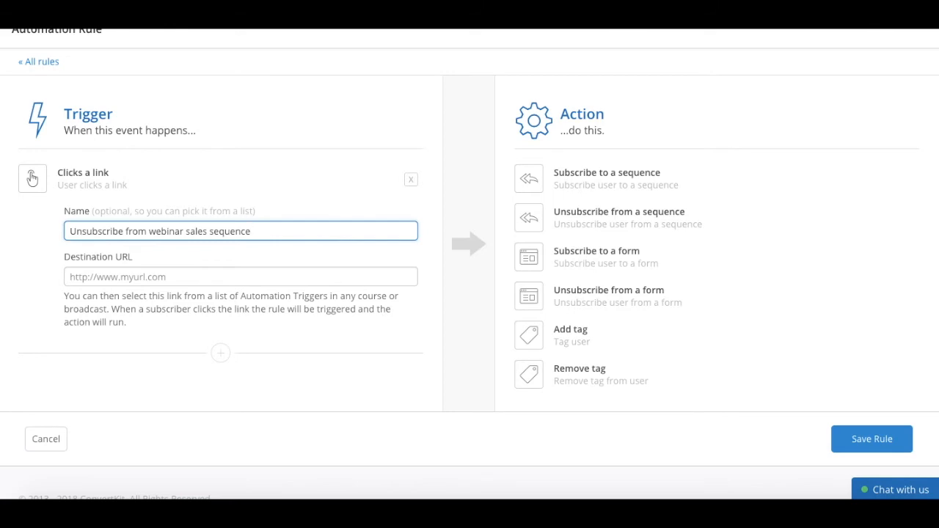
left_click(159, 279)
type("https")
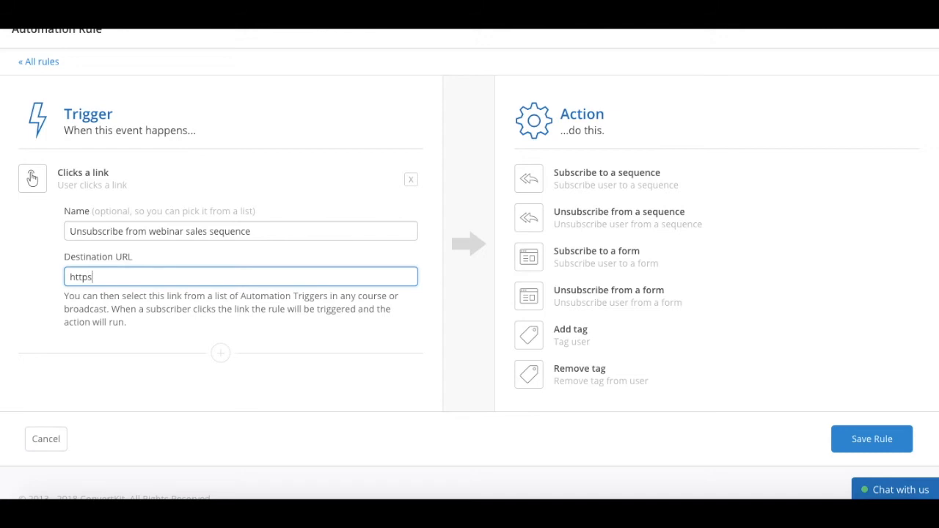
type("://www.yestotech.c")
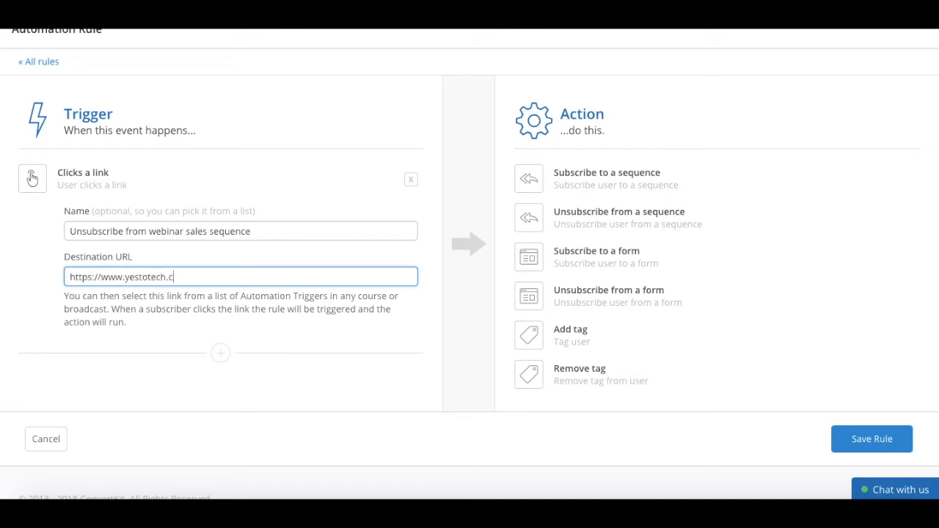
type("om")
- Add a "Remove tag" action for the tag "[ATTENDED] Traffic Increase Webinar - JUNE 2018"
left_click(550, 381)
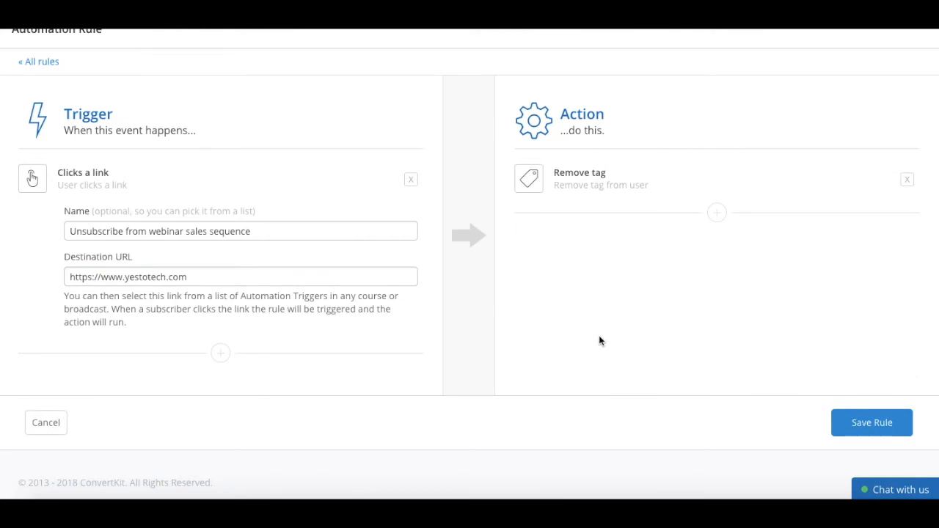
left_click(639, 233)
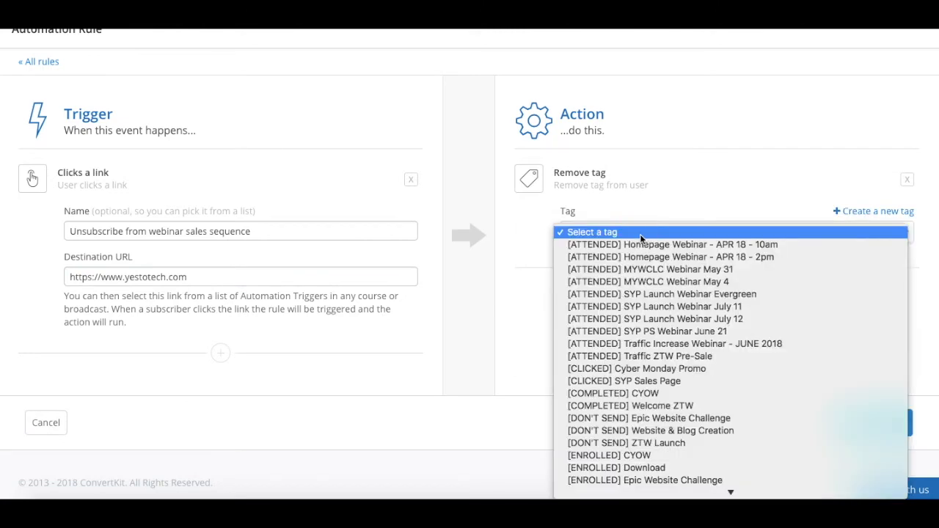
left_click(692, 344)
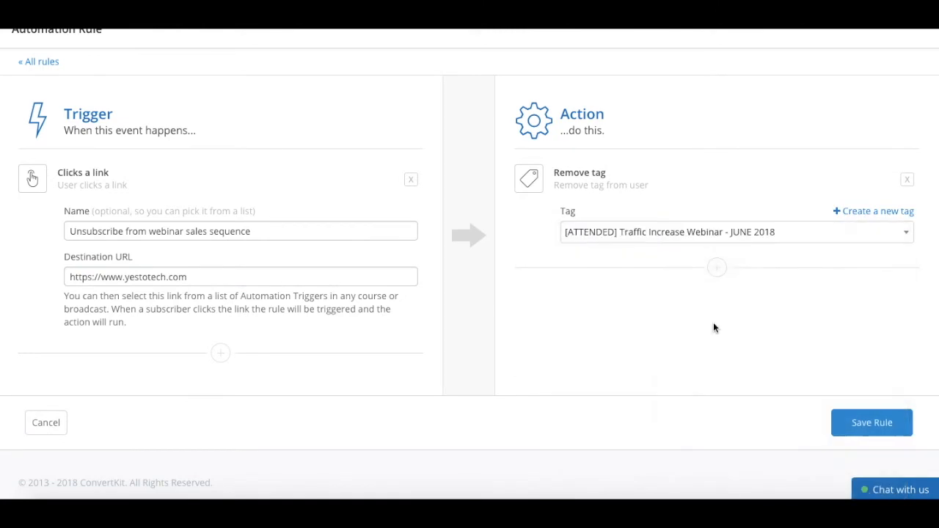
- Add a second "Remove tag" action for "[REGISTERED] Traffic Increase Webinar - JUN 2018" and save the rule
left_click(718, 268)
scroll(724, 276, "down", 3)
left_click(646, 349)
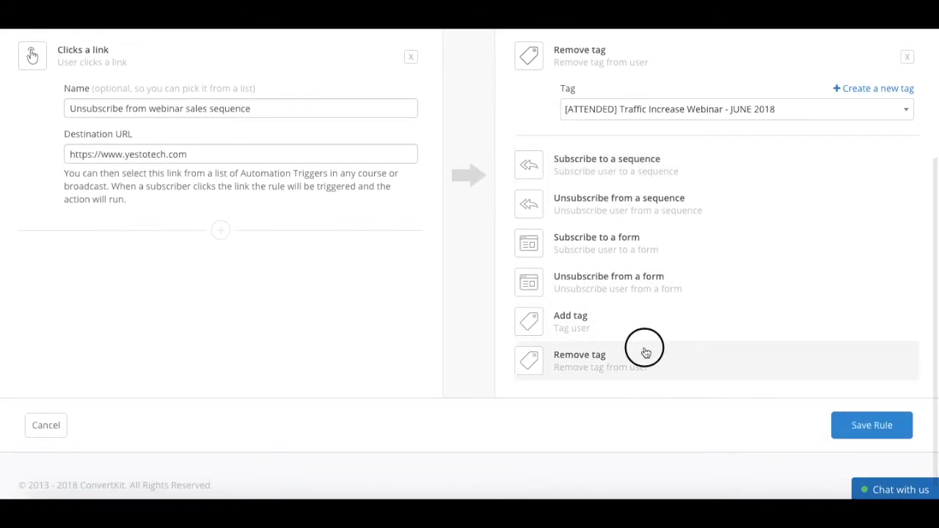
left_click(644, 303)
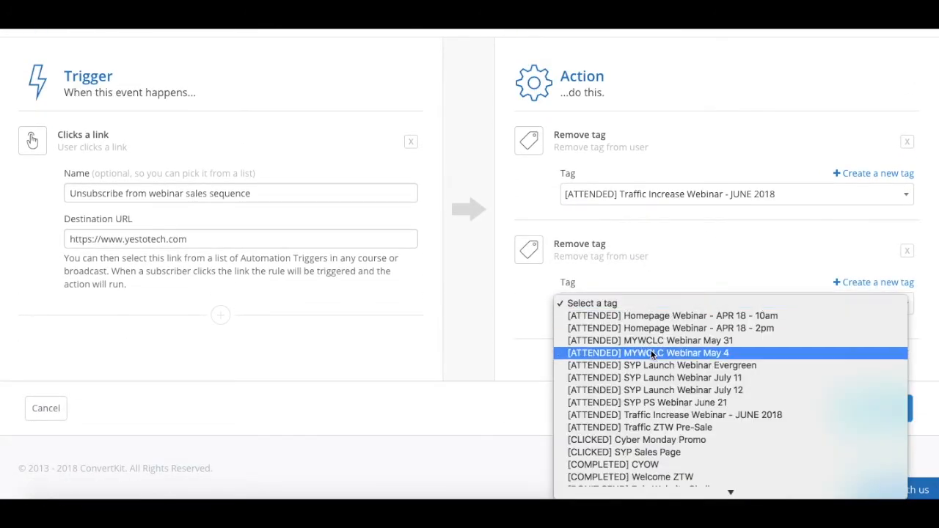
scroll(650, 348, "down", 5)
scroll(652, 355, "down", 5)
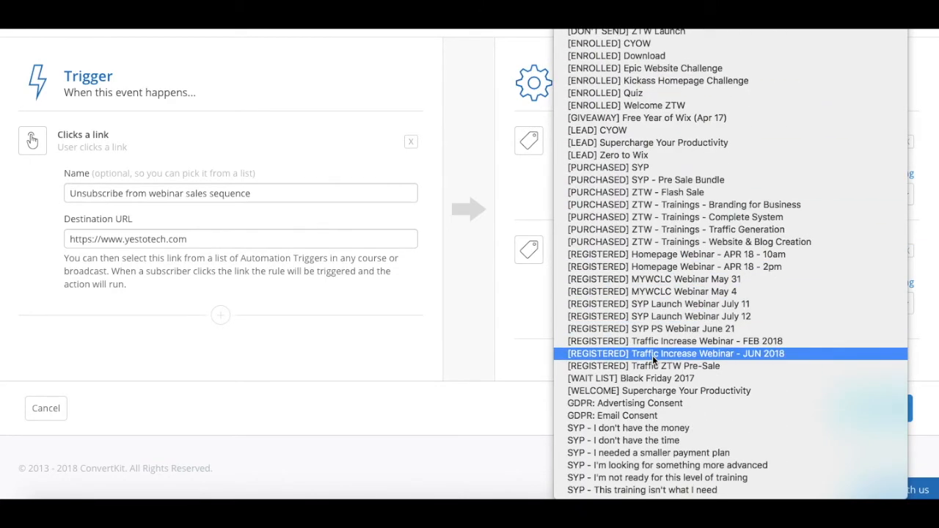
left_click(657, 353)
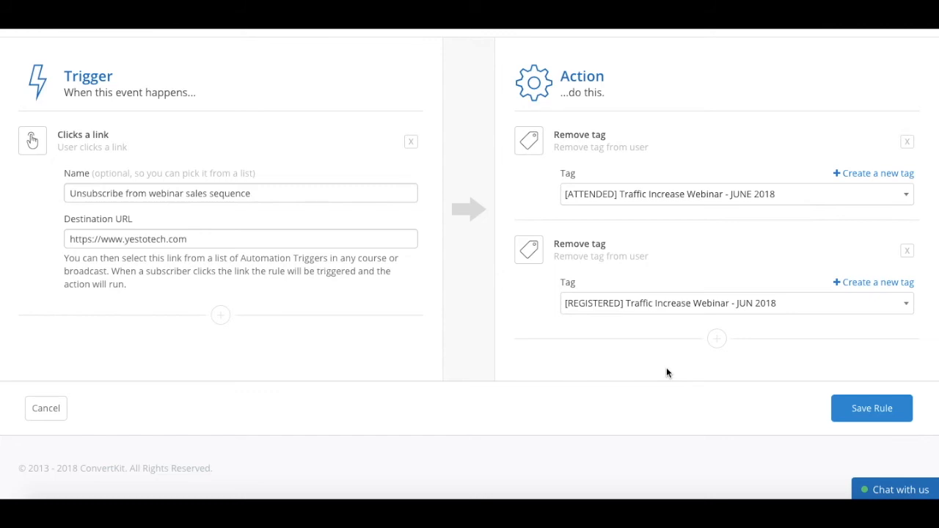
left_click(841, 414)
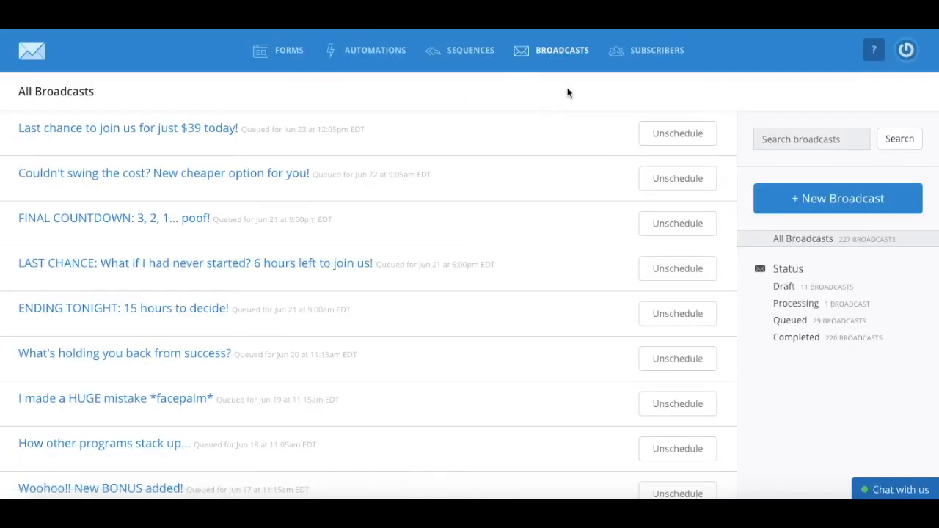
- Create a new broadcast for subscribers tagged "[ATTENDED] Traffic Increase Webinar - JUNE 2018" or "[REGISTERED] Traffic Increase Webinar - JUN 2018" and proceed to its content
left_click(766, 200)
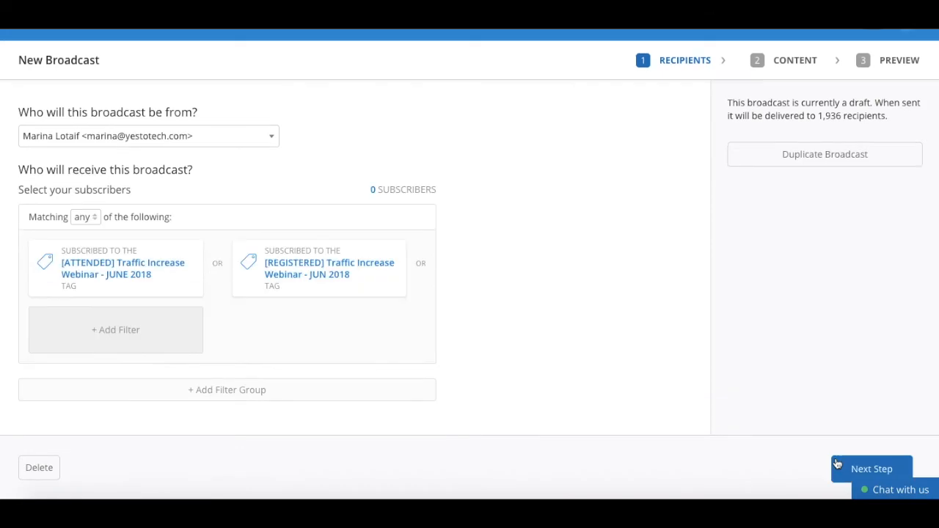
left_click(837, 463)
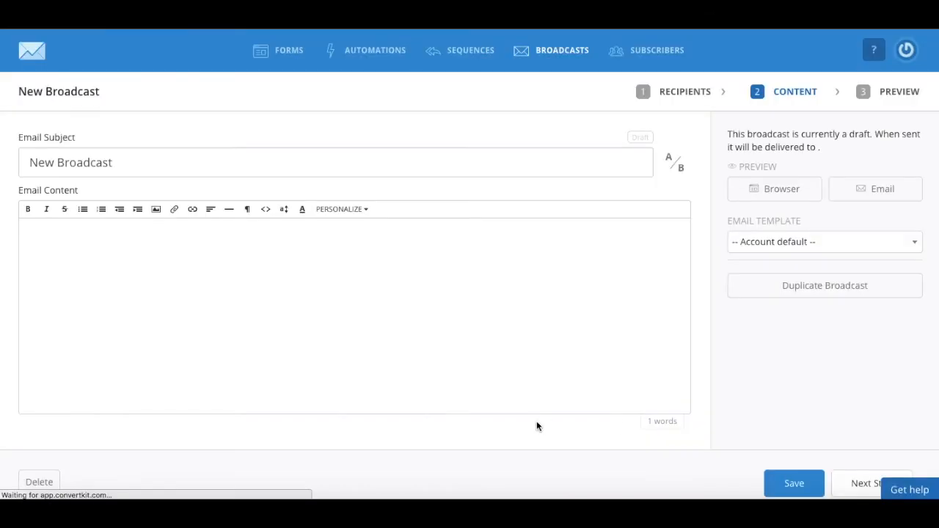
- Paste the copied sales email into the broadcast and add the closing line "Click here to unsubscribe from this sales sequence."
key("ctrl+v")
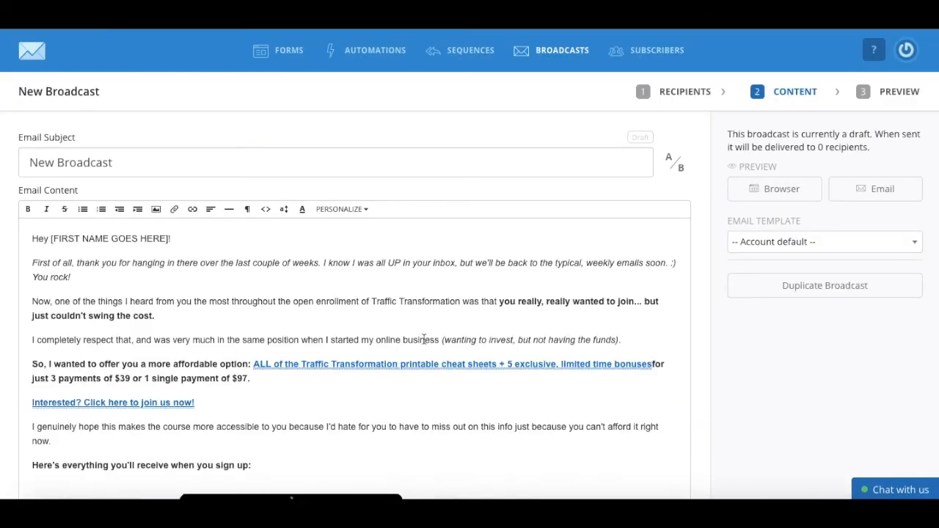
scroll(423, 339, "down", 6)
scroll(423, 339, "down", 6)
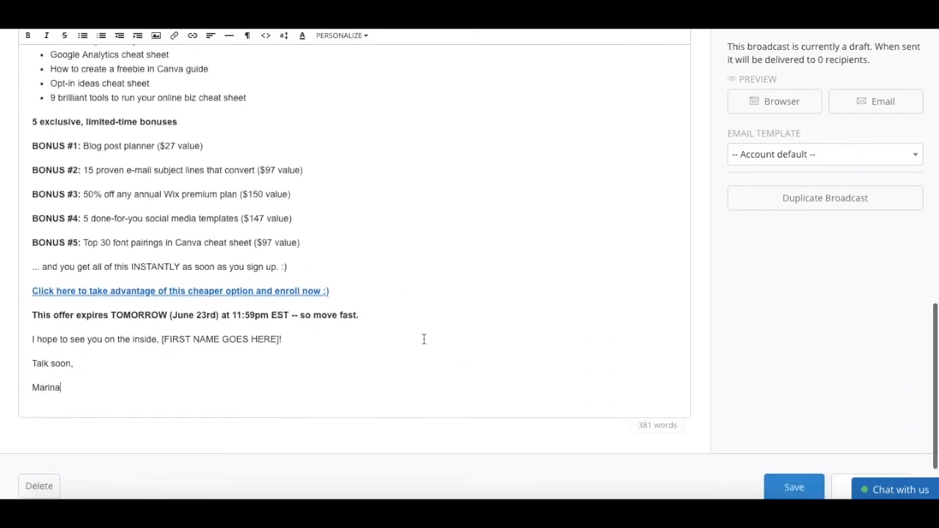
scroll(423, 339, "down", 1)
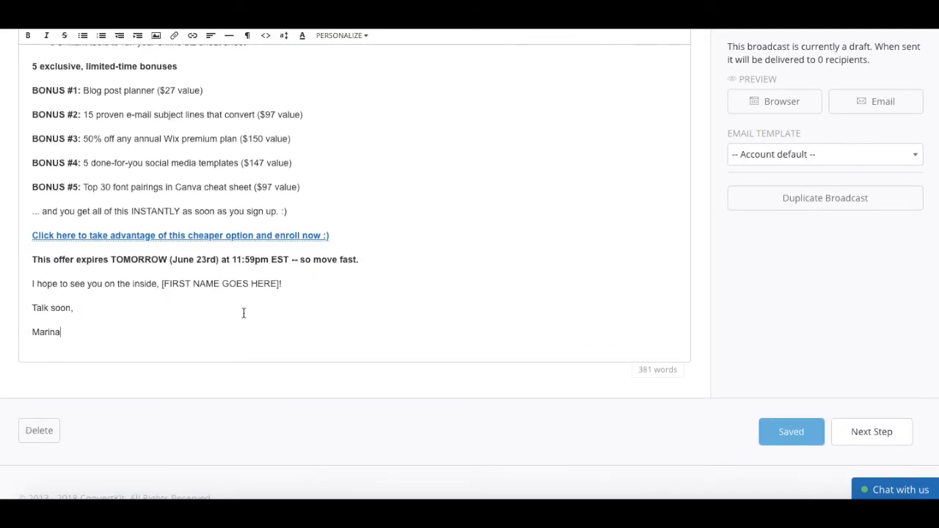
key("Return")
type("Click here to unsubscribe from this sales sequence.")
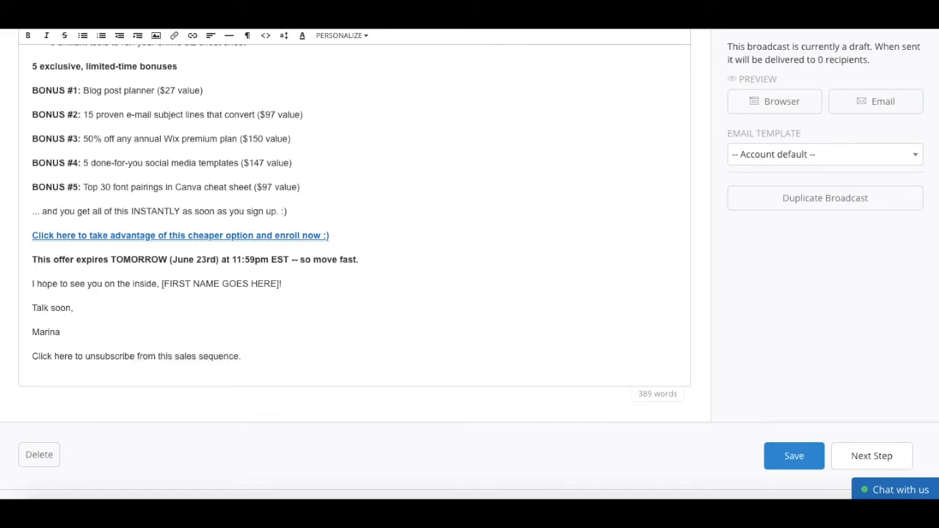
- Link the closing line "Click here to unsubscribe from this sales sequence." to the link trigger "Unsubscribe from webinar sales sequence"
left_click_drag(242, 355, 0, 352)
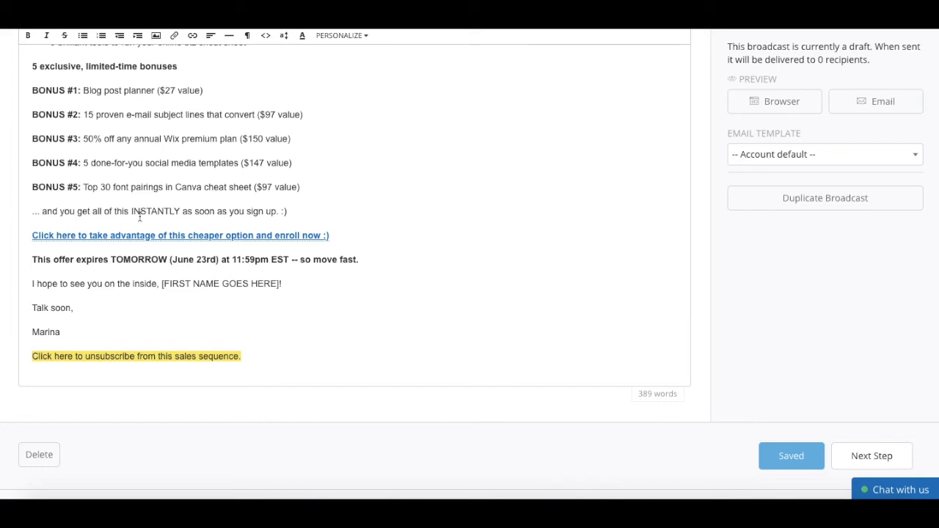
left_click(192, 37)
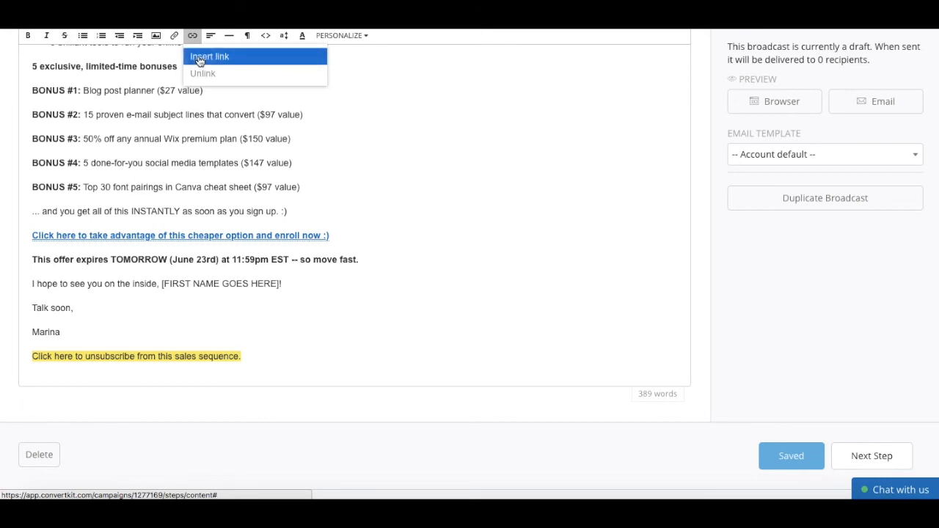
left_click(199, 56)
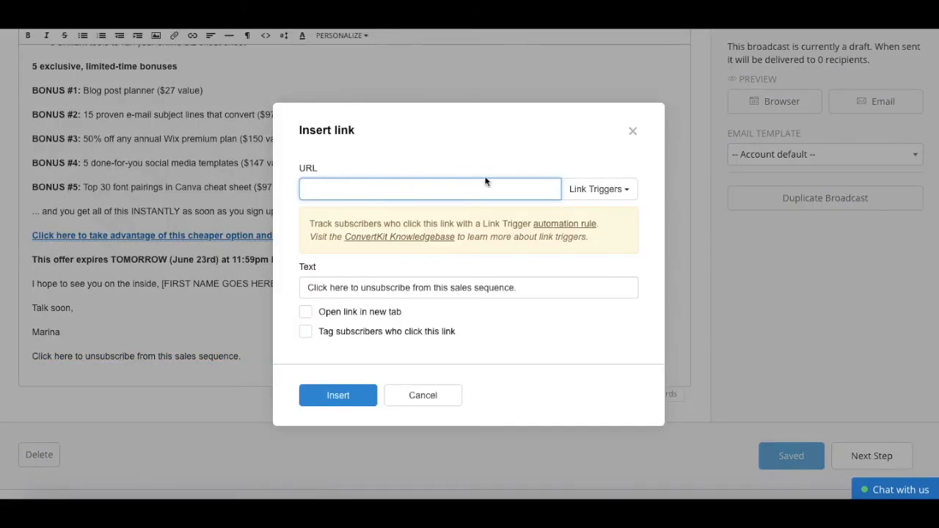
left_click(627, 192)
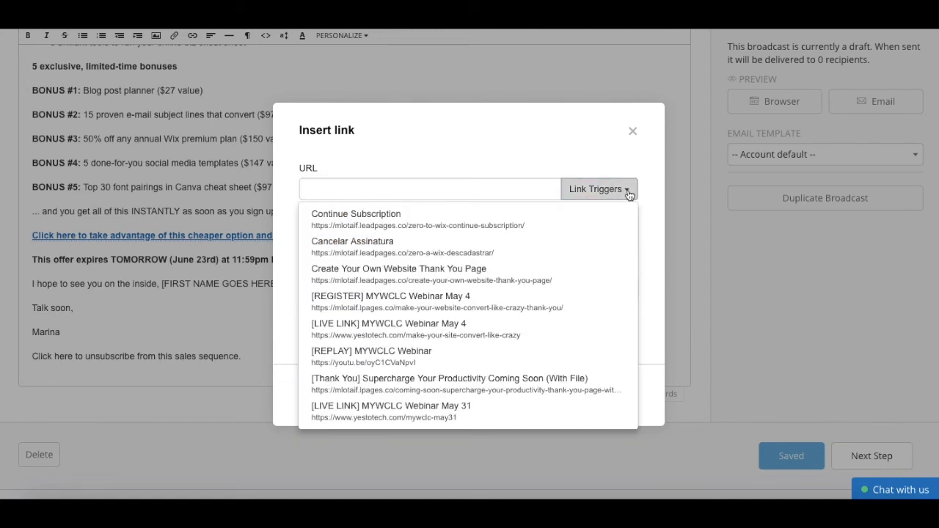
scroll(590, 265, "down", 8)
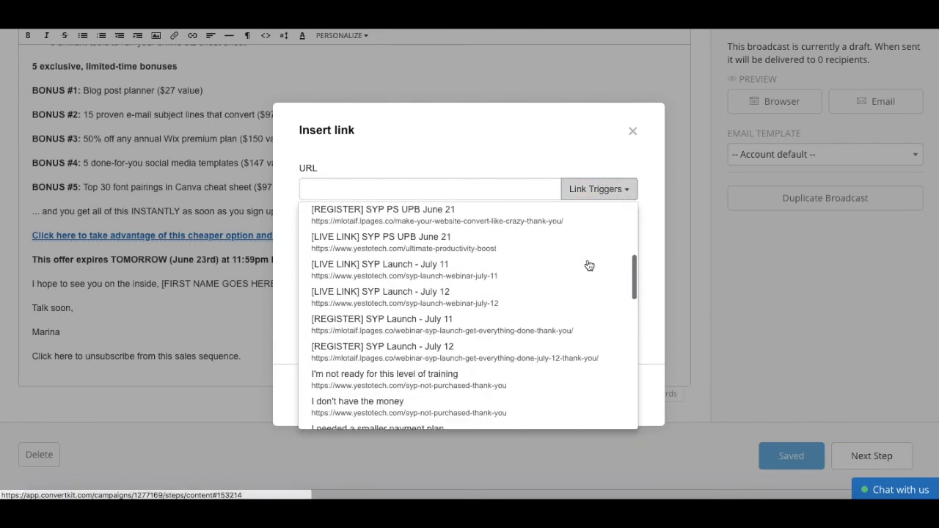
scroll(589, 265, "down", 8)
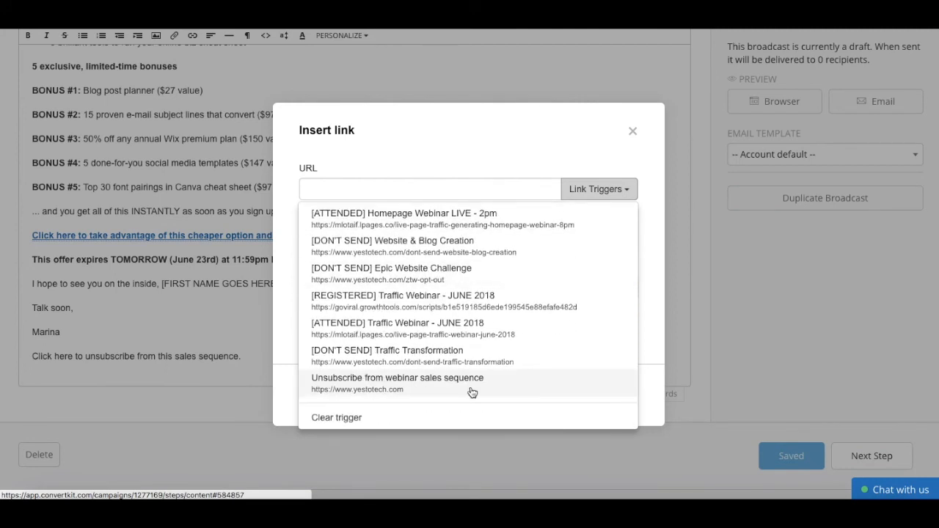
left_click(471, 392)
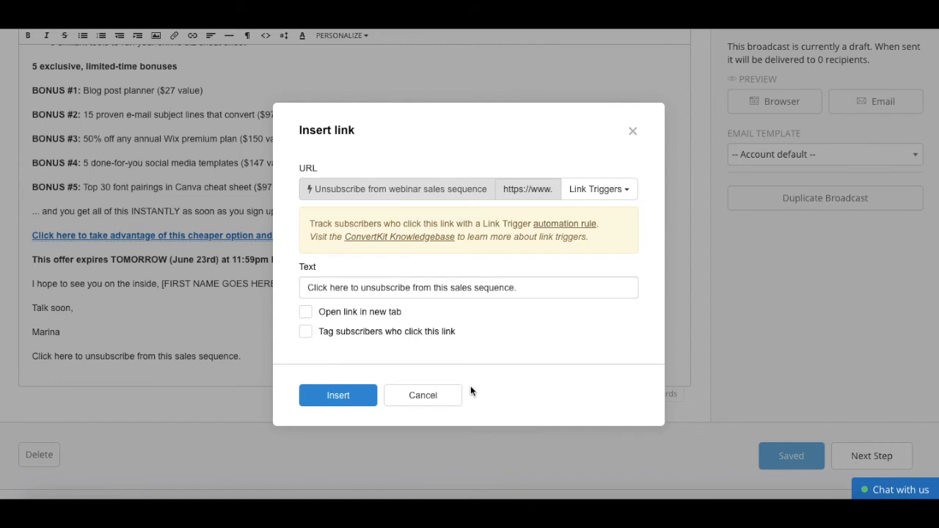
left_click(339, 398)
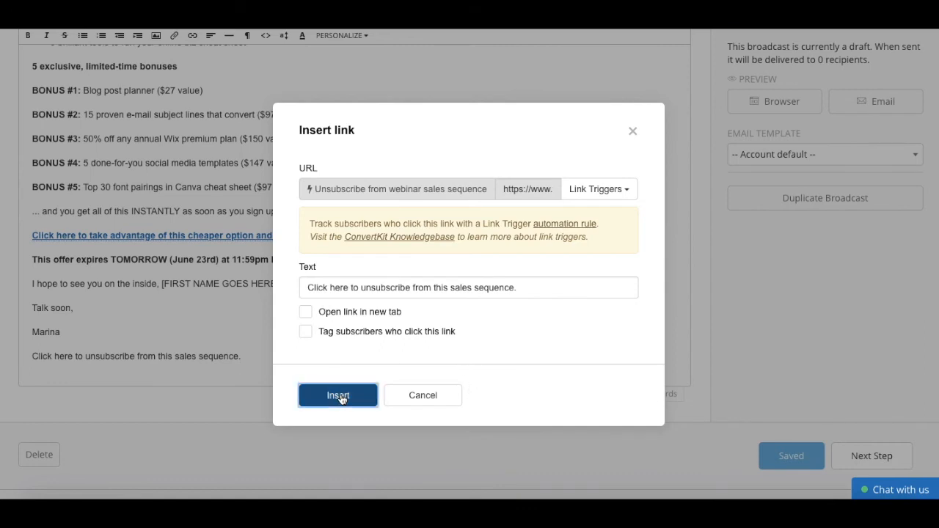
left_click(357, 364)
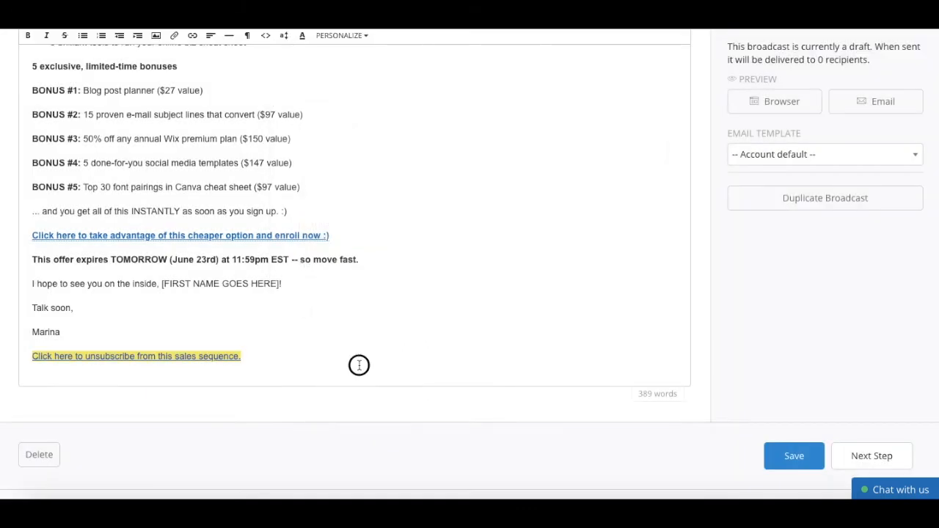